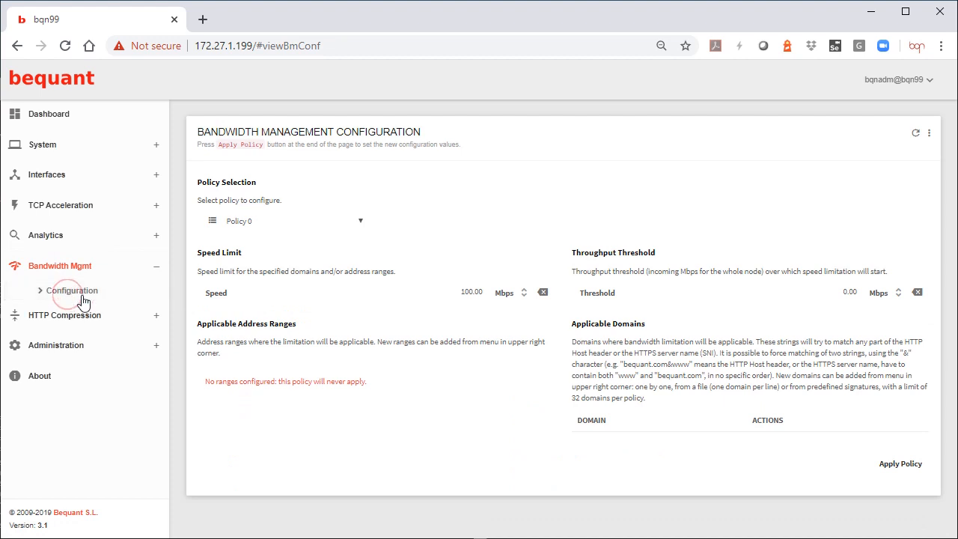
# - Select Policy 0 and set its speed limit to 8 Mbps
pyautogui.click(236, 222)
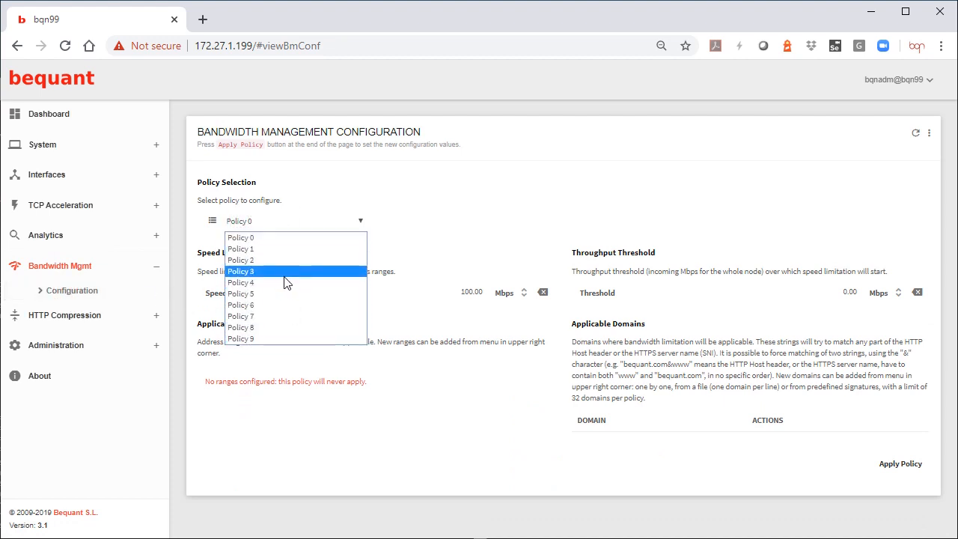
pyautogui.click(243, 237)
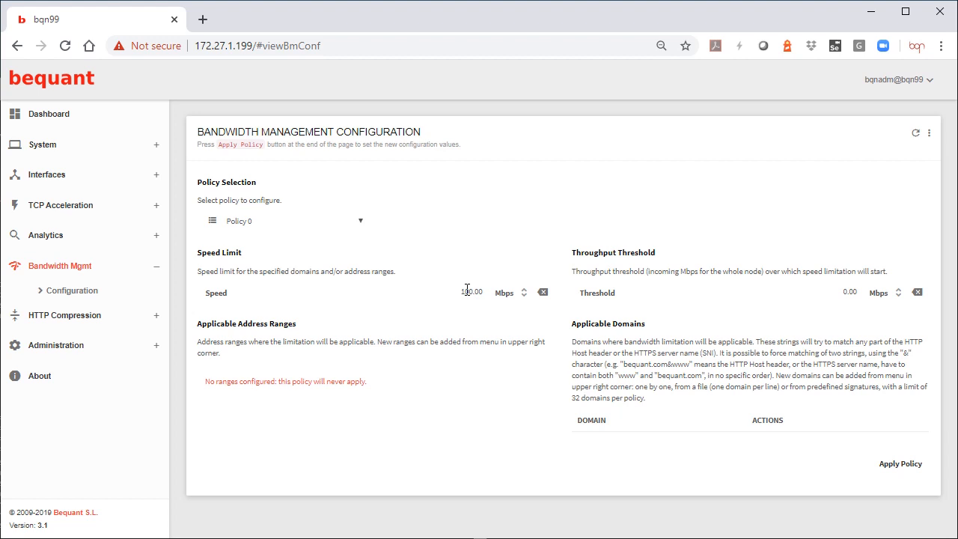
pyautogui.click(468, 290)
pyautogui.hotkey('shift', 'Left')
pyautogui.hotkey('shift', 'Right')
pyautogui.hotkey('shift', 'Right')
pyautogui.write('8')
pyautogui.click(423, 377)
# - Set Policy 0's throughput threshold to 2800 Mbps
pyautogui.click(845, 294)
pyautogui.hotkey('shift', 'Right')
pyautogui.write('2800')
# - Add an IP range to Policy 0 covering all IP addresses (0.0.0.0/0) on the Access side with VLAN Any
pyautogui.click(929, 134)
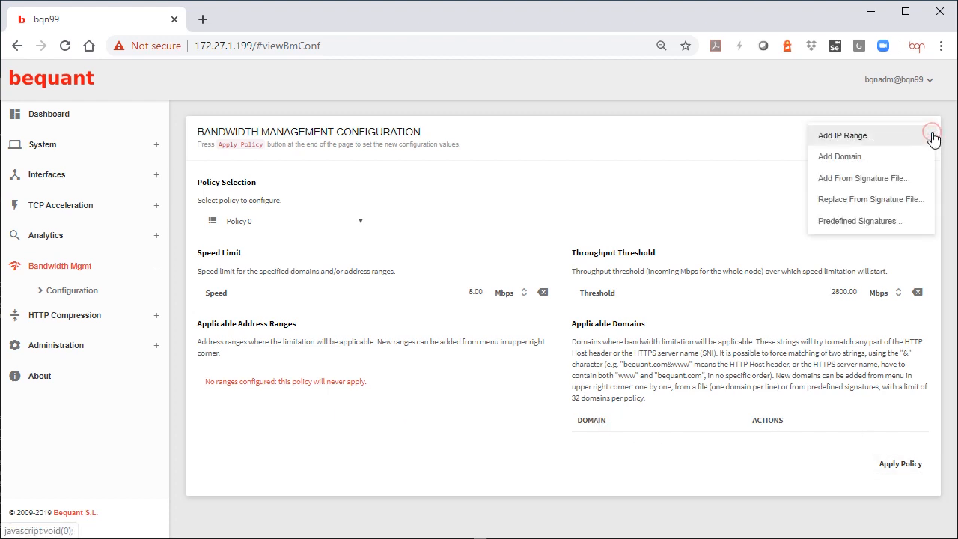
pyautogui.click(866, 143)
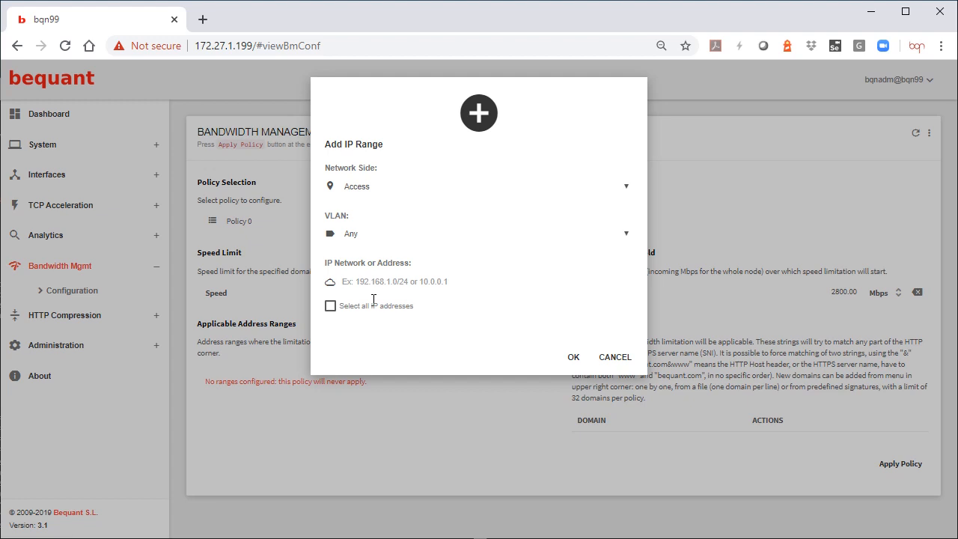
pyautogui.click(330, 306)
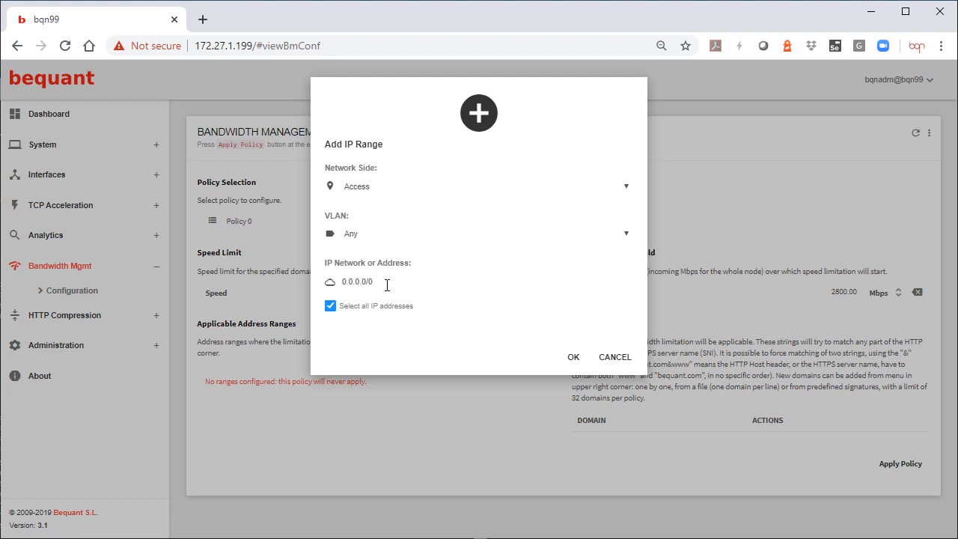
pyautogui.click(354, 191)
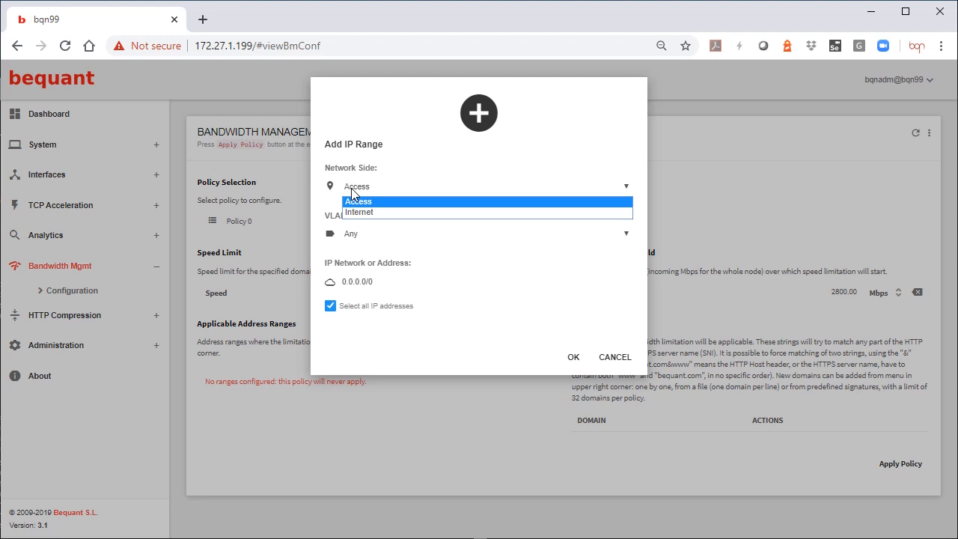
pyautogui.click(366, 212)
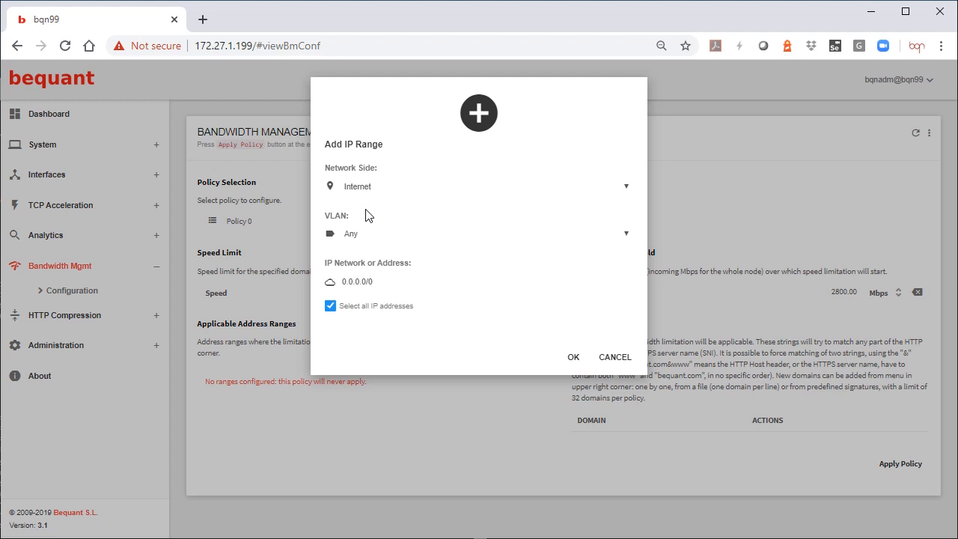
pyautogui.click(374, 236)
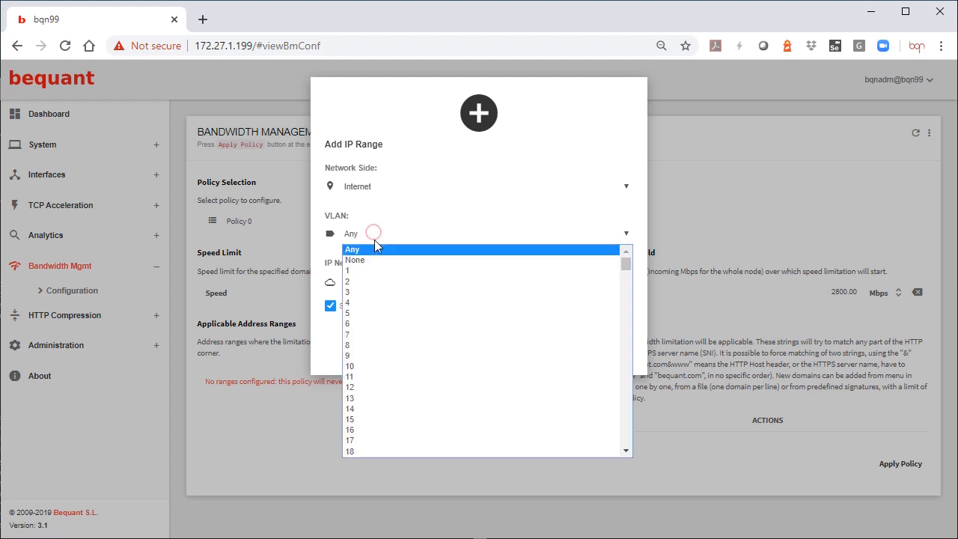
pyautogui.click(371, 213)
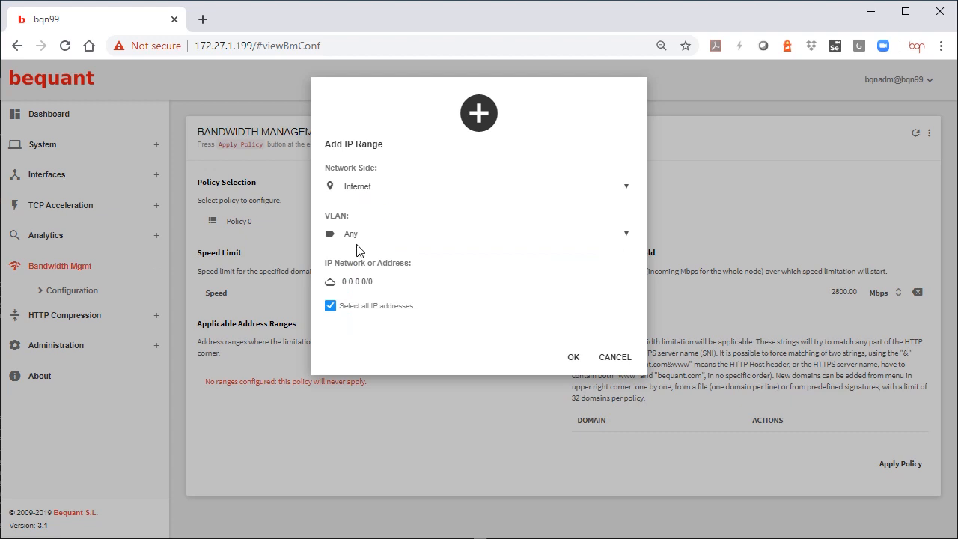
pyautogui.click(363, 178)
pyautogui.click(368, 202)
pyautogui.click(577, 356)
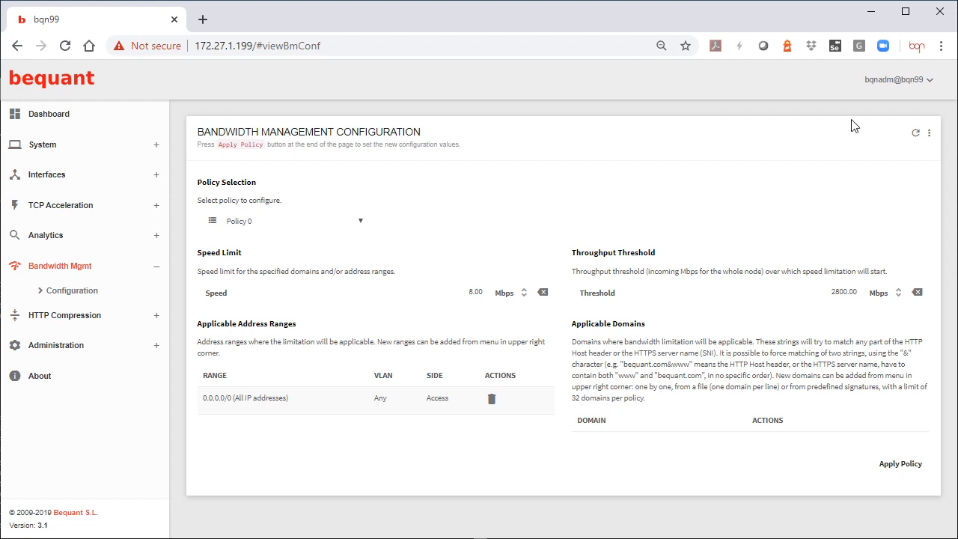
# - Add the predefined Video streaming signature to Policy 0's applicable domains and look over the domain list
pyautogui.click(929, 133)
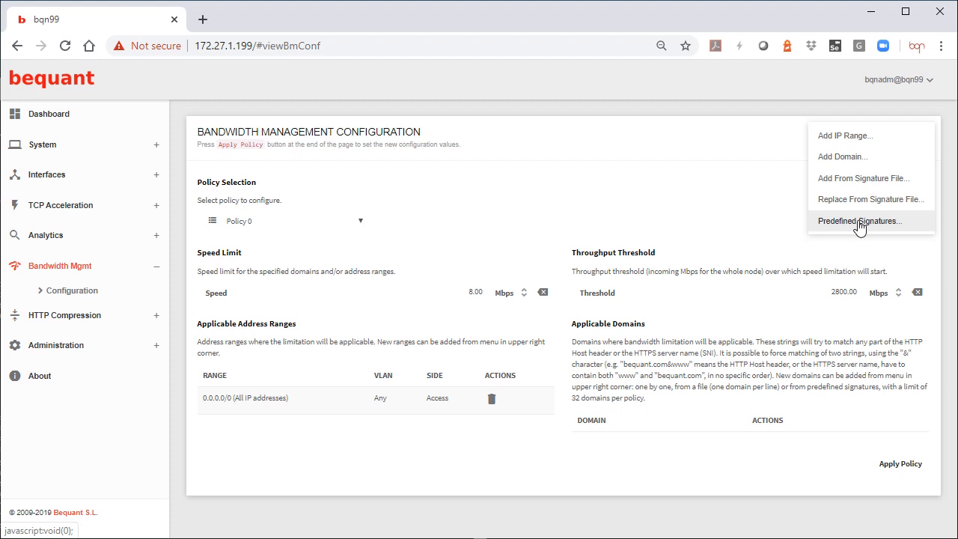
pyautogui.click(858, 222)
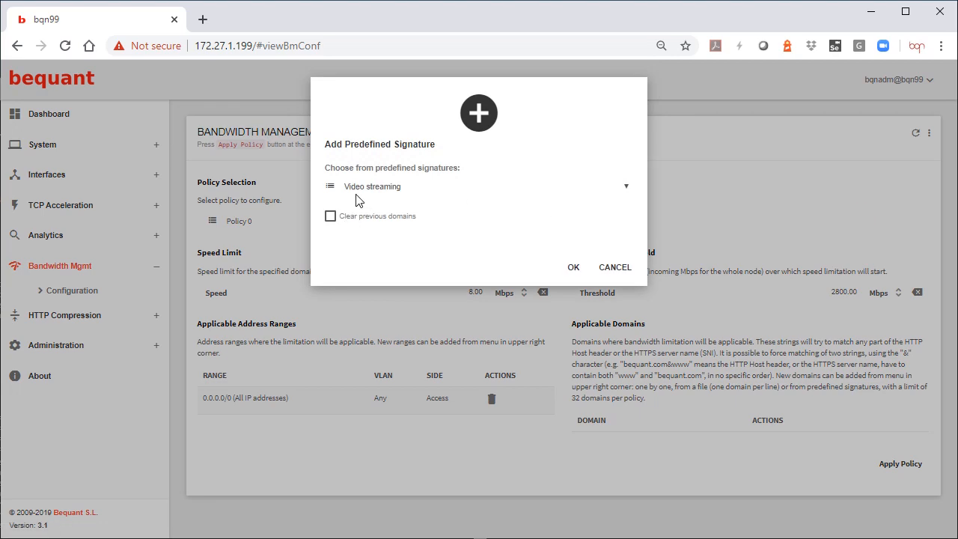
pyautogui.click(573, 268)
pyautogui.scroll(-6, 815, 377)
pyautogui.scroll(1, 815, 378)
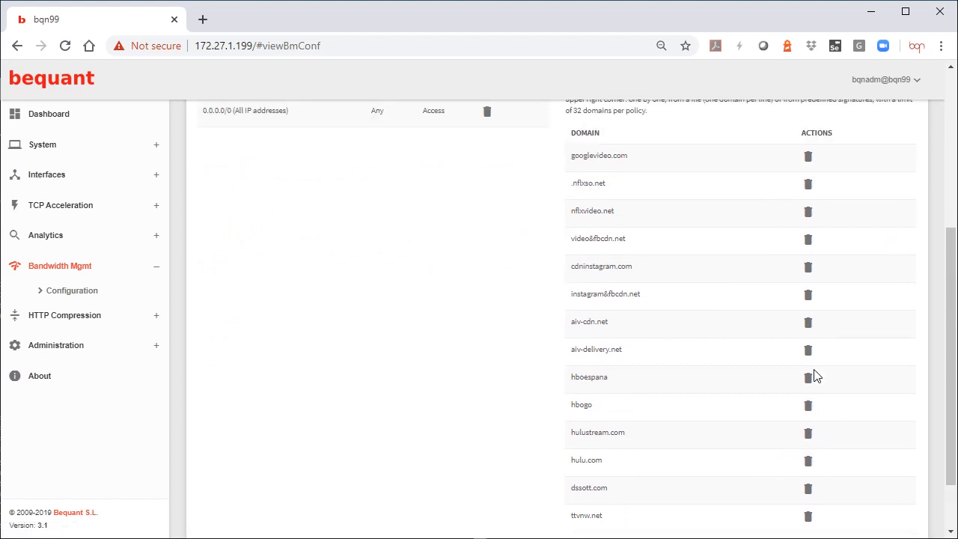
pyautogui.scroll(4, 815, 378)
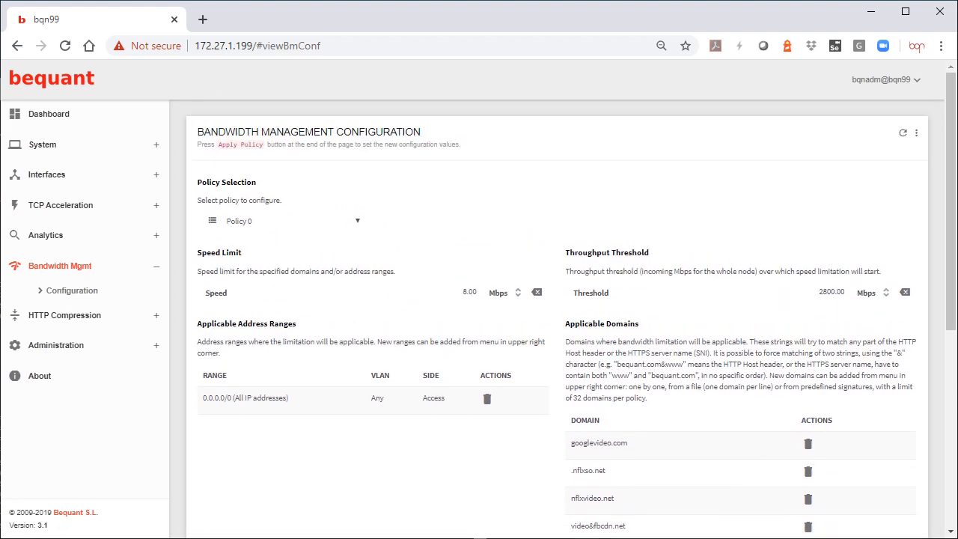
# - Add the predefined Software updates signature to Policy 0 while keeping the previous domains, and review the domain list
pyautogui.click(917, 134)
pyautogui.click(833, 217)
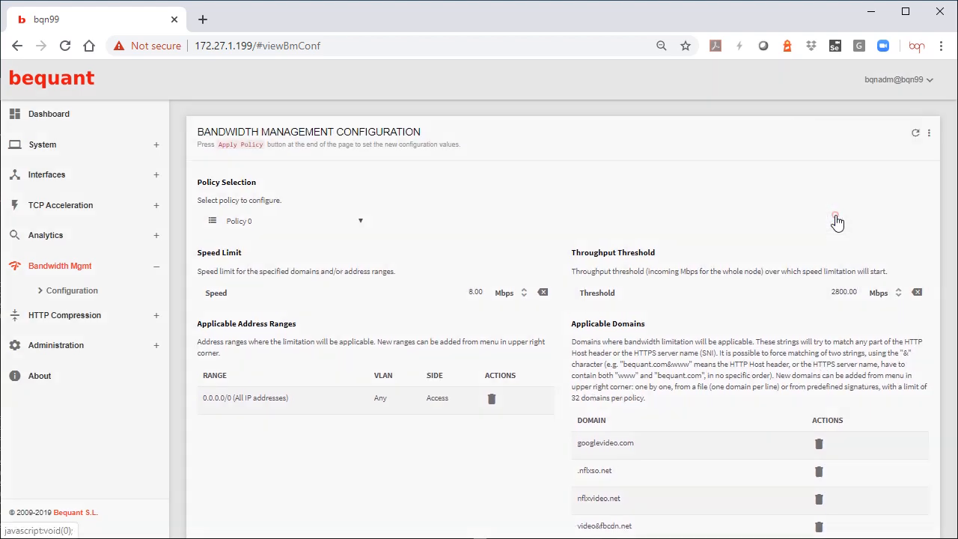
pyautogui.click(391, 186)
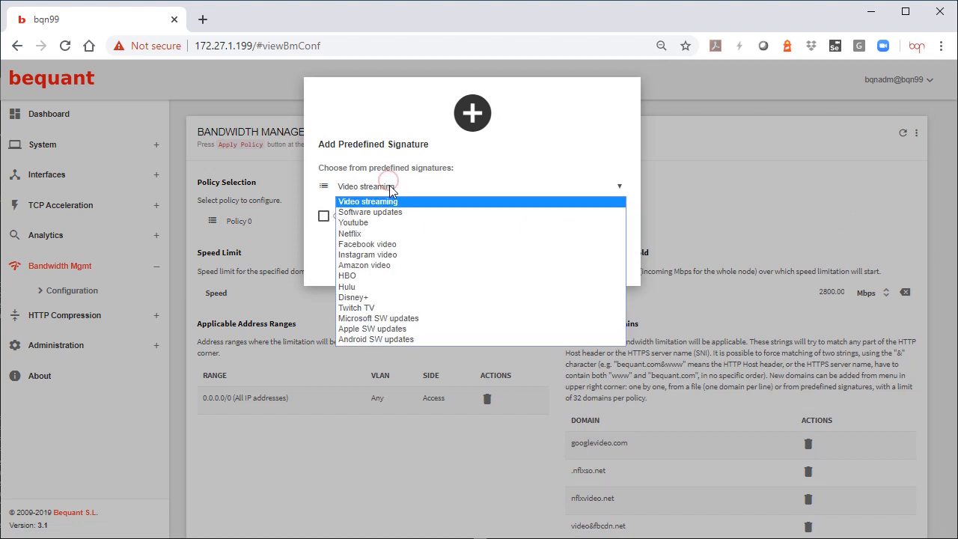
pyautogui.click(410, 213)
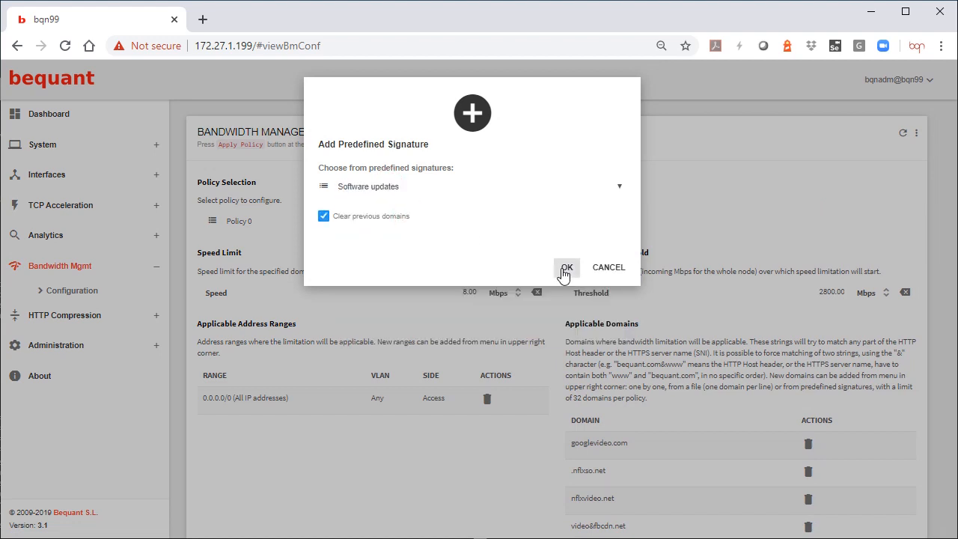
pyautogui.click(323, 215)
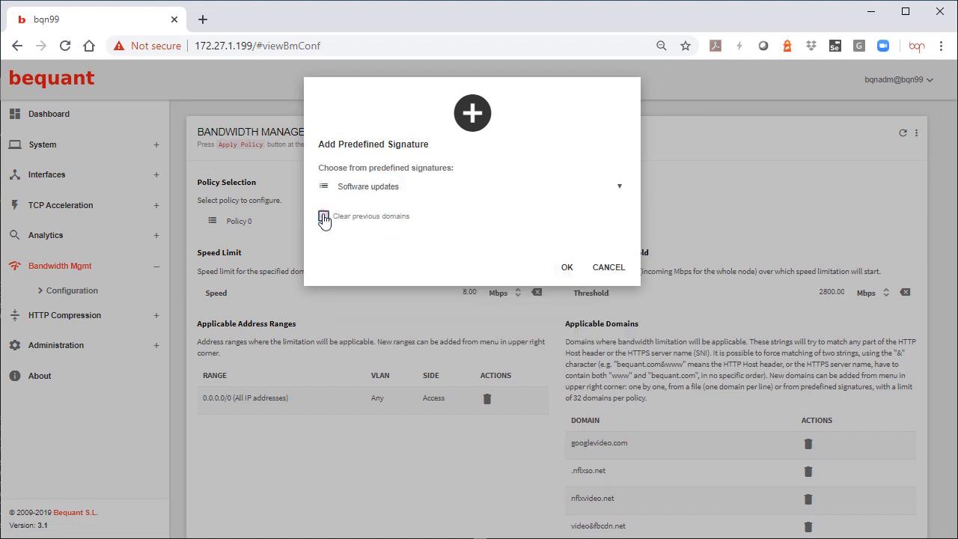
pyautogui.click(562, 268)
pyautogui.scroll(-10, 668, 267)
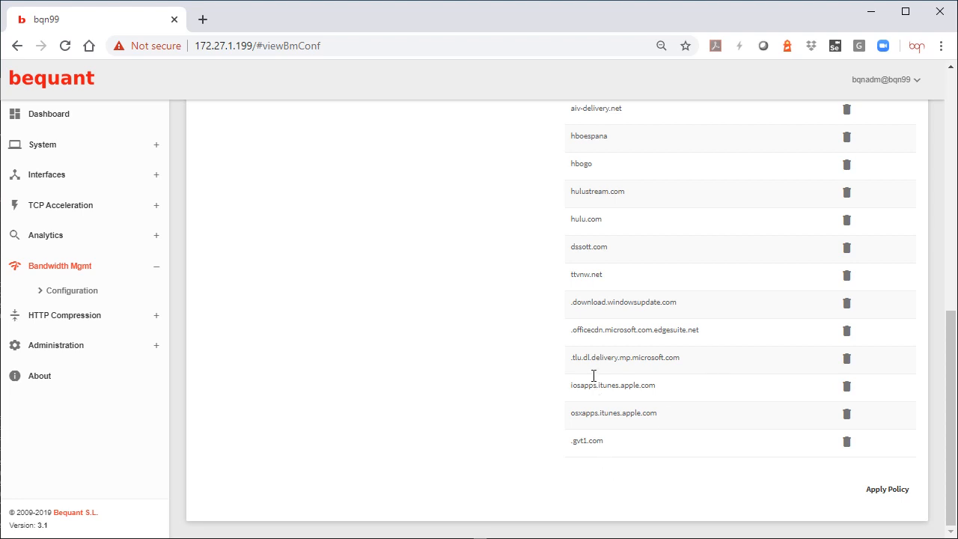
pyautogui.scroll(1, 625, 452)
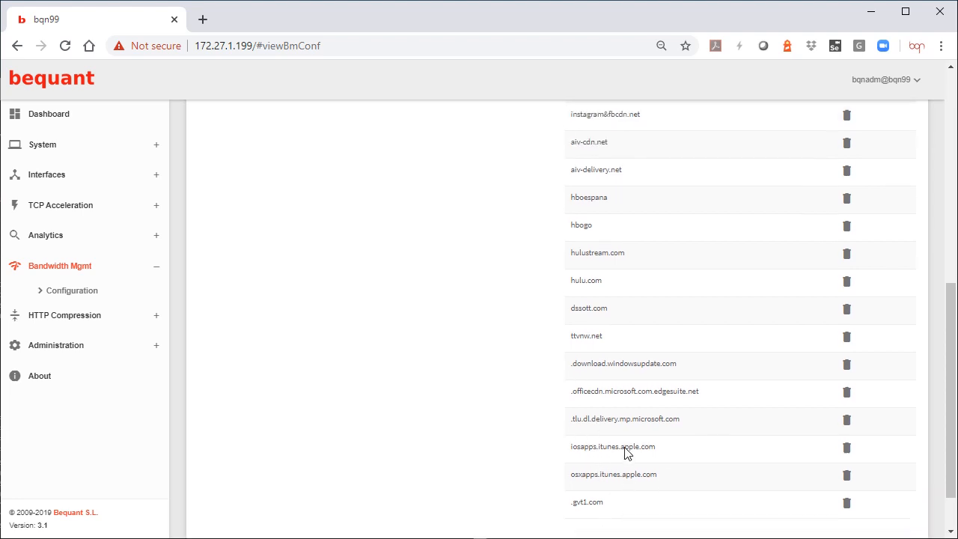
pyautogui.scroll(6, 625, 452)
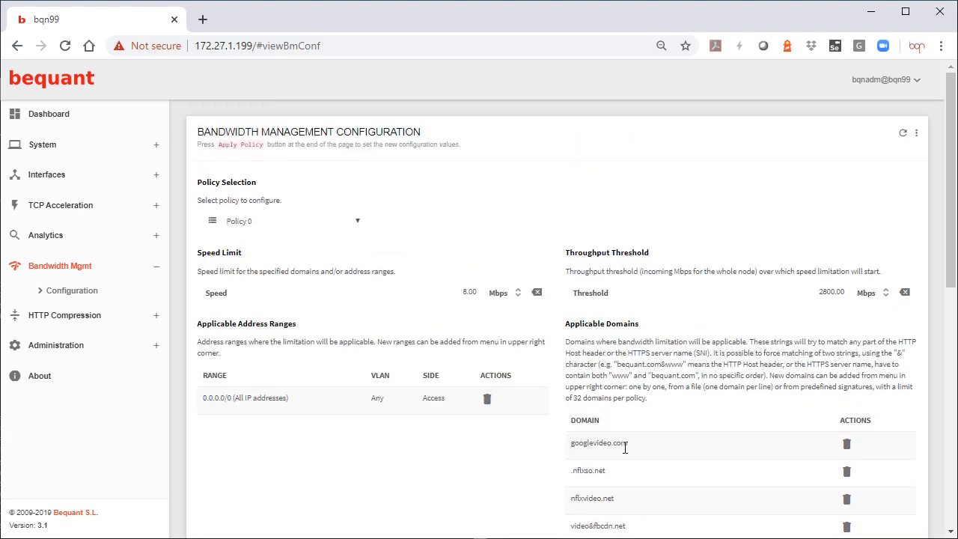
# - Apply the Policy 0 configuration and dismiss the confirmation
pyautogui.scroll(-8, 631, 374)
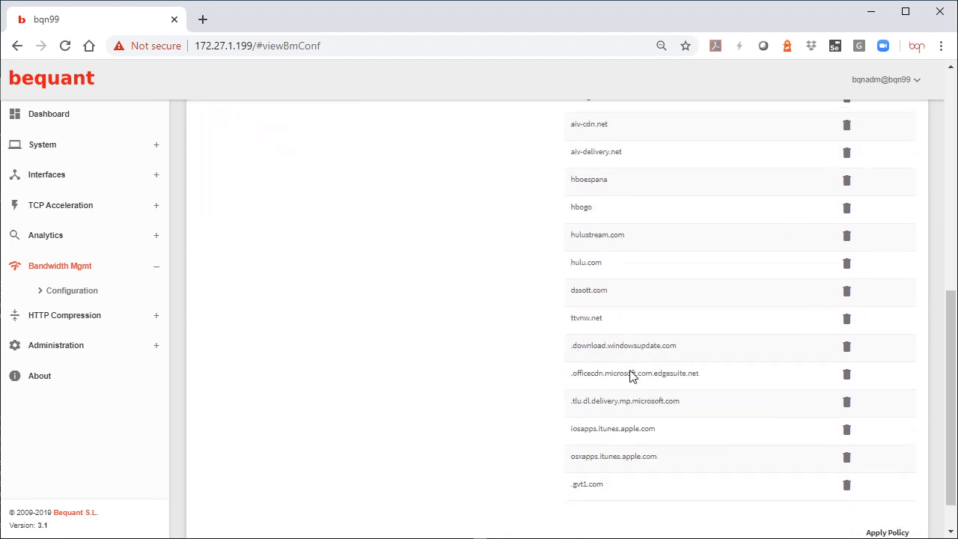
pyautogui.scroll(-1, 718, 411)
pyautogui.click(885, 488)
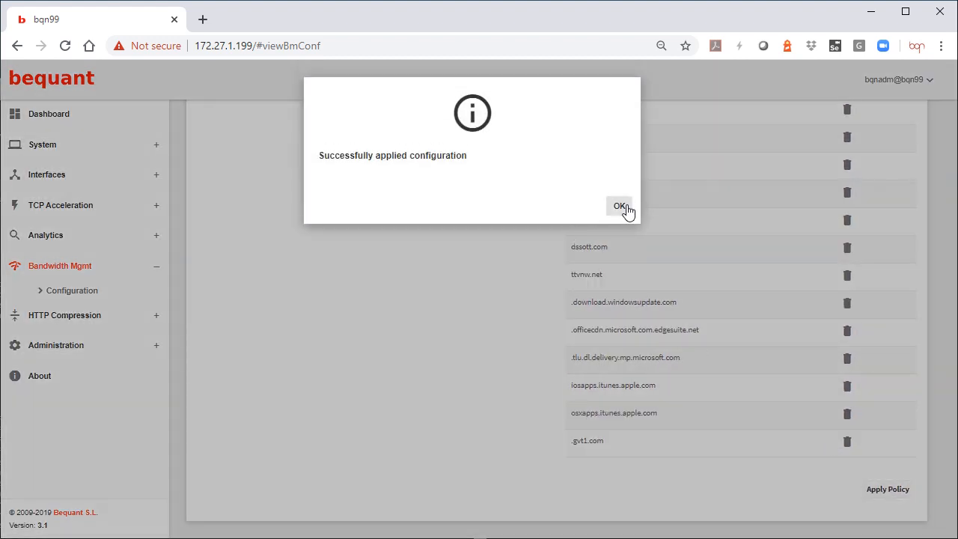
pyautogui.click(621, 206)
# - Select Policy 1 and add the IP range 10.10.10.0/24 on the Access side with VLAN Any
pyautogui.scroll(9, 432, 250)
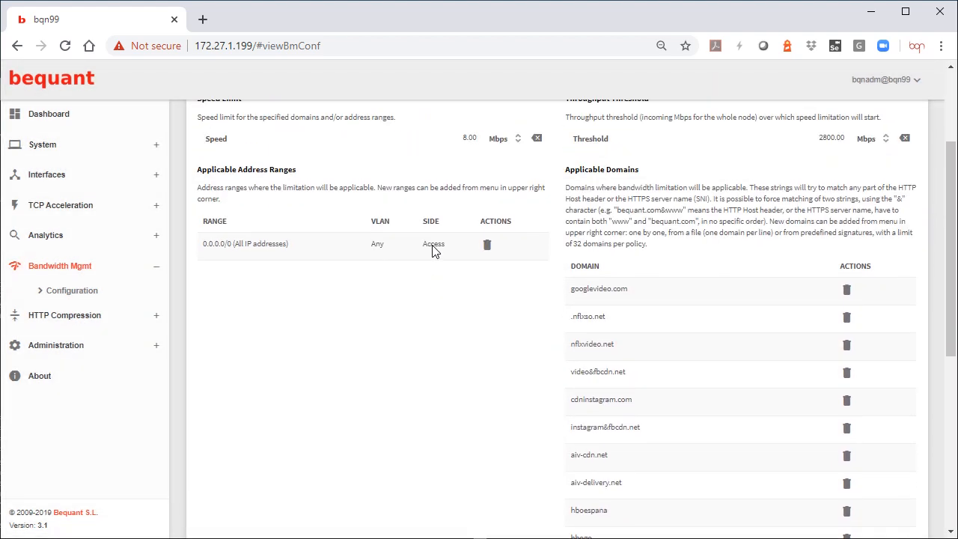
pyautogui.scroll(4, 431, 250)
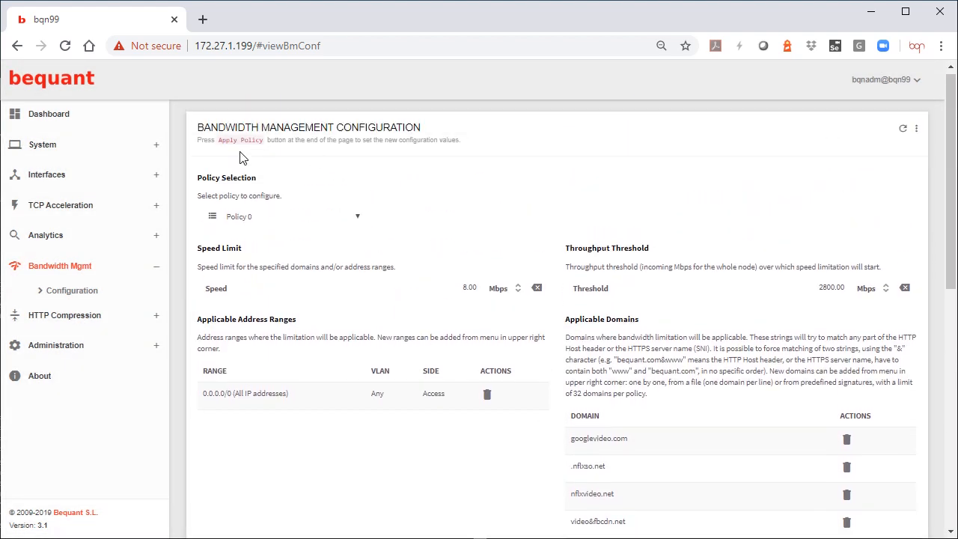
pyautogui.click(252, 217)
pyautogui.click(266, 247)
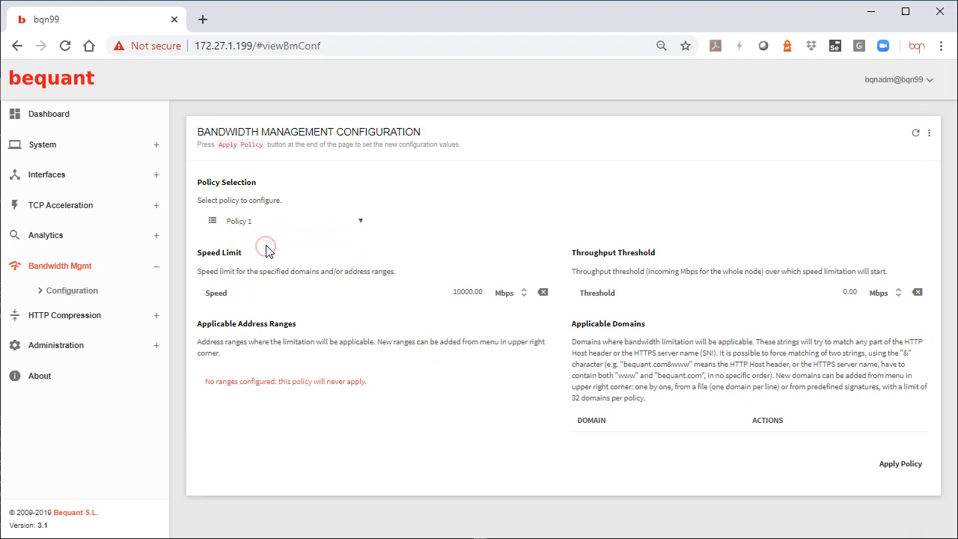
pyautogui.click(930, 138)
pyautogui.click(883, 136)
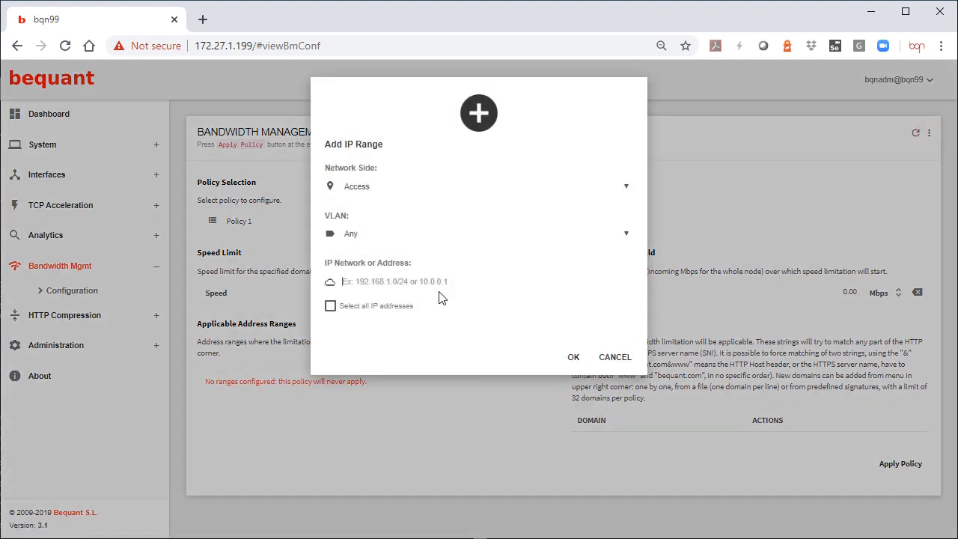
pyautogui.click(404, 282)
pyautogui.write('1')
pyautogui.write('0.10.0/24')
pyautogui.click(575, 359)
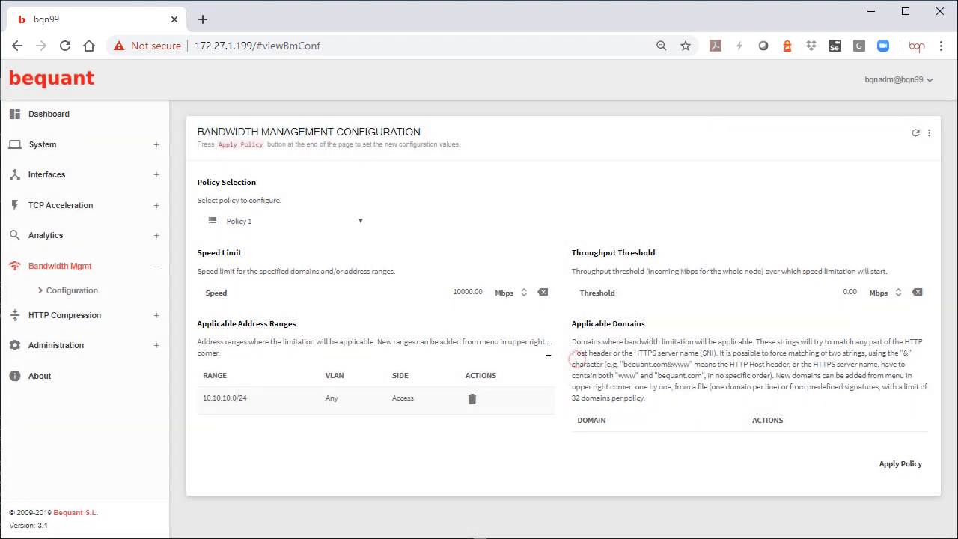
# - Set Policy 1's speed limit to 100 Mbps and apply the policy
pyautogui.doubleClick(458, 294)
pyautogui.write('100')
pyautogui.click(907, 467)
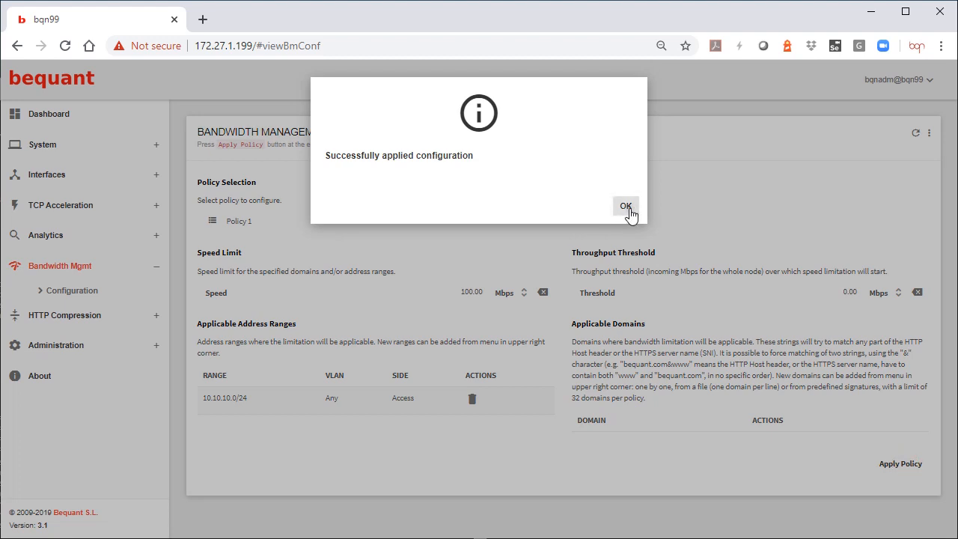
pyautogui.click(626, 206)
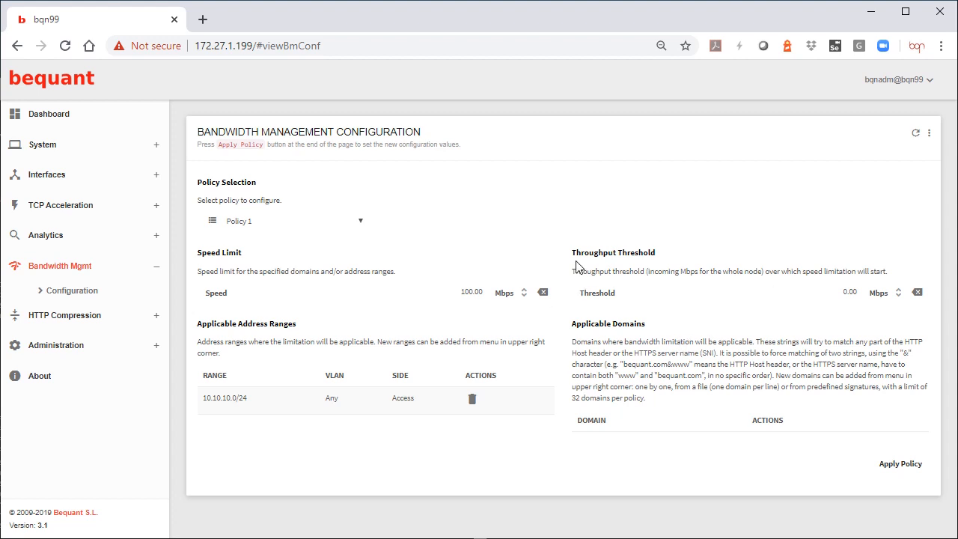
pyautogui.moveTo(574, 255); pyautogui.dragTo(610, 261)
pyautogui.click(687, 262)
# - Select Policy 2 and add the predefined Netflix signature to its applicable domains
pyautogui.click(249, 222)
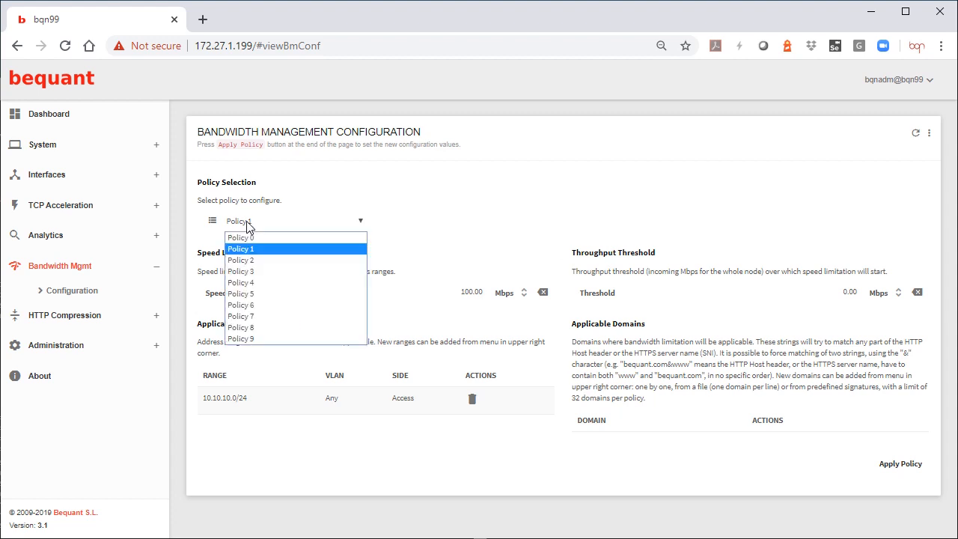
pyautogui.click(256, 260)
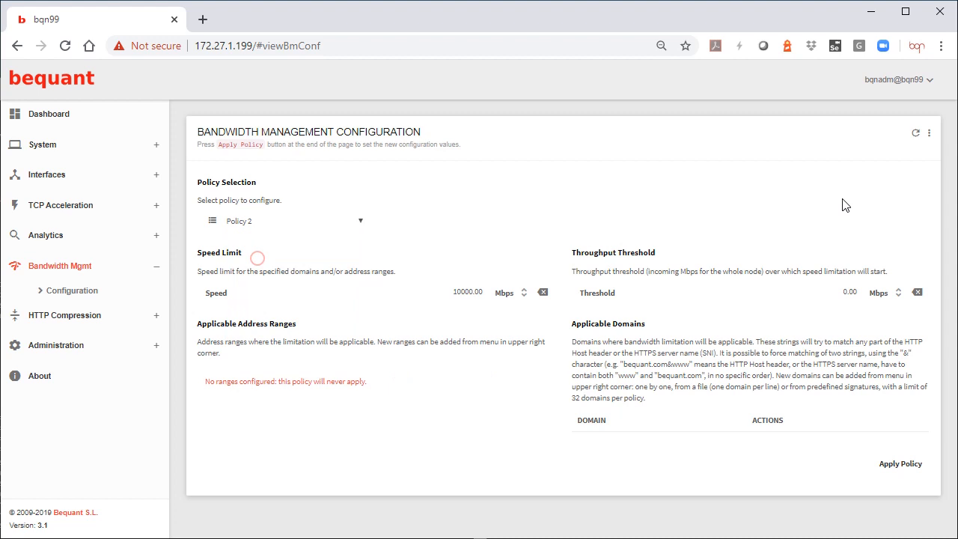
pyautogui.click(928, 138)
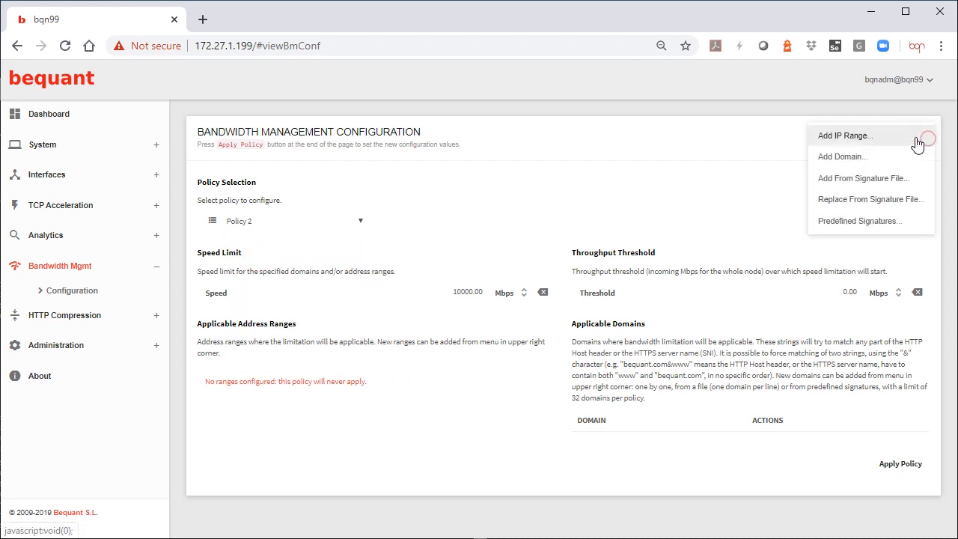
pyautogui.click(843, 223)
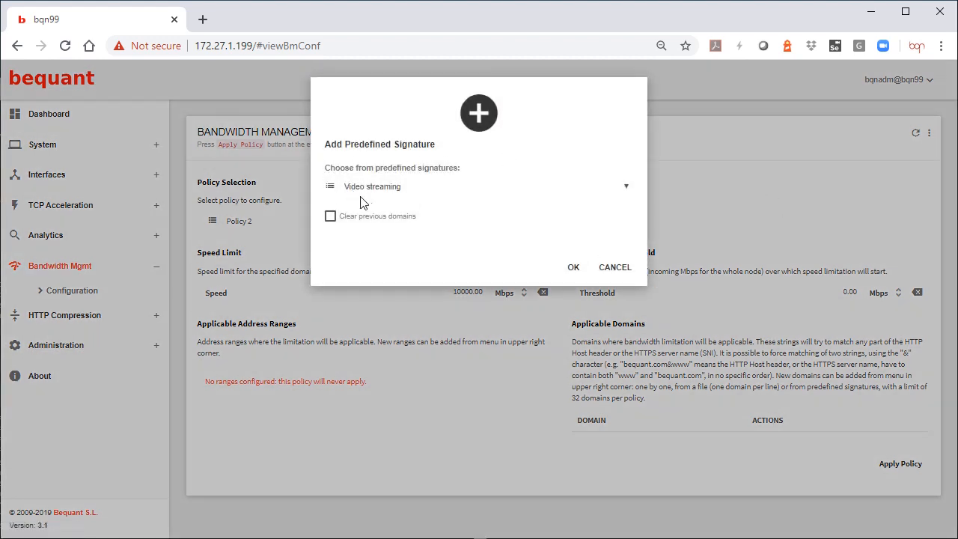
pyautogui.click(366, 191)
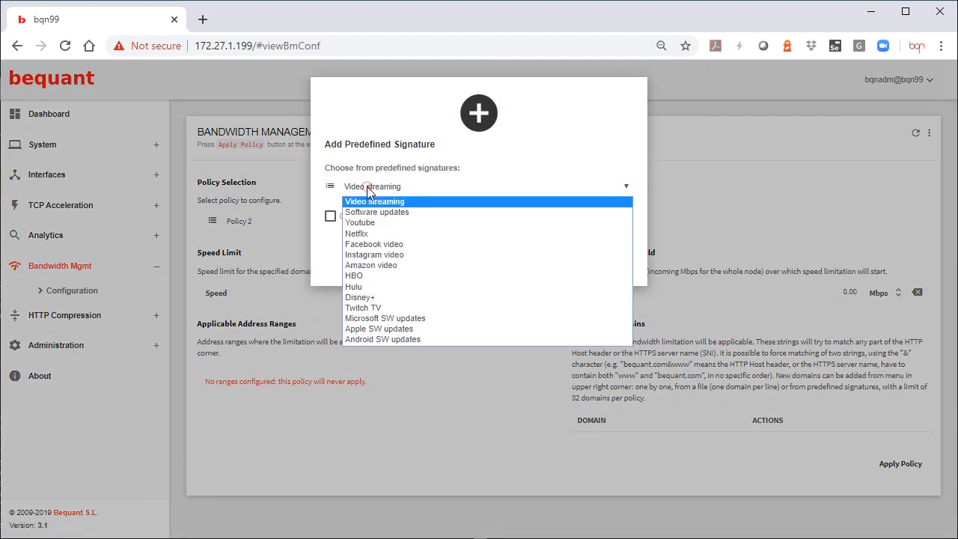
pyautogui.click(385, 235)
pyautogui.click(573, 268)
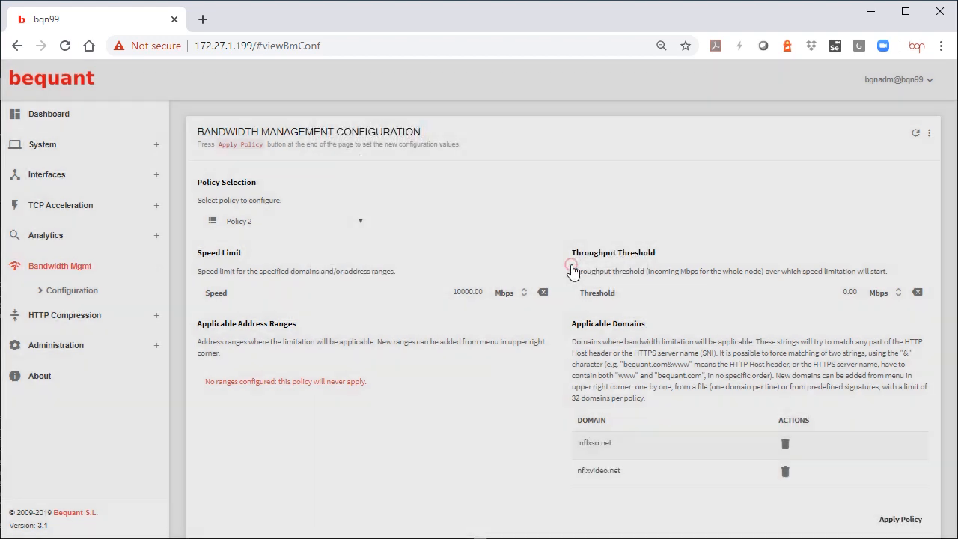
# - Set Policy 2's speed limit to 20 Mbps
pyautogui.doubleClick(458, 291)
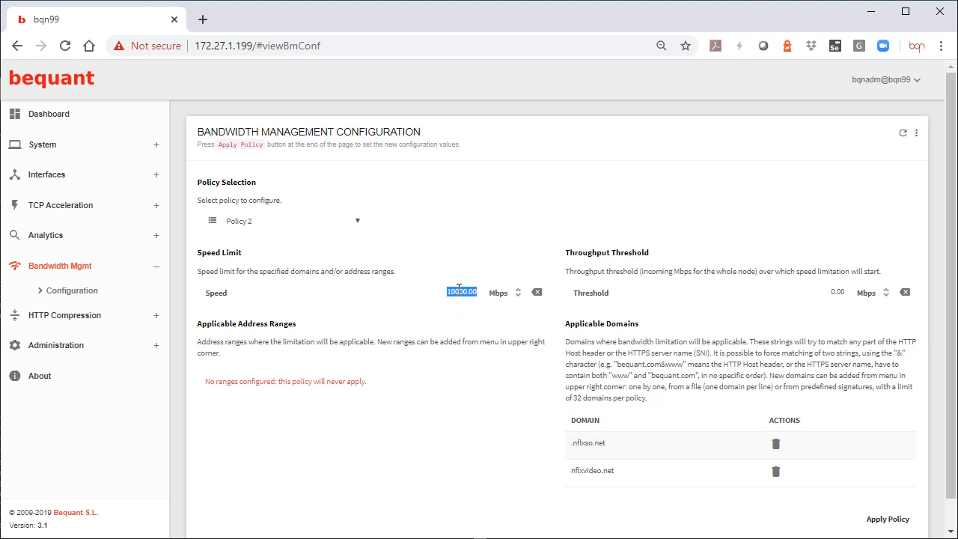
pyautogui.write('20')
pyautogui.click(420, 252)
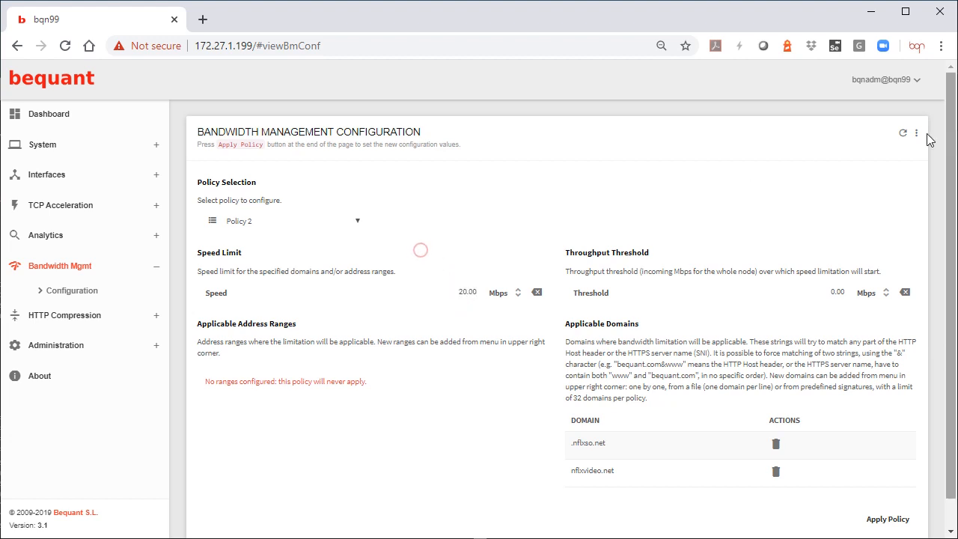
# - Add a range covering all IP addresses on the Access side with VLAN Any to Policy 2, and apply the policy
pyautogui.click(919, 126)
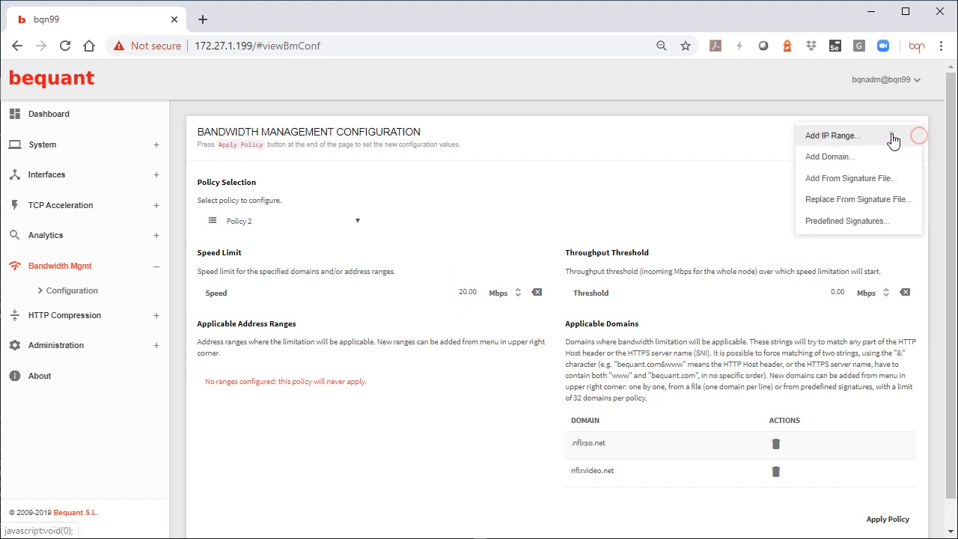
pyautogui.click(892, 141)
pyautogui.click(326, 307)
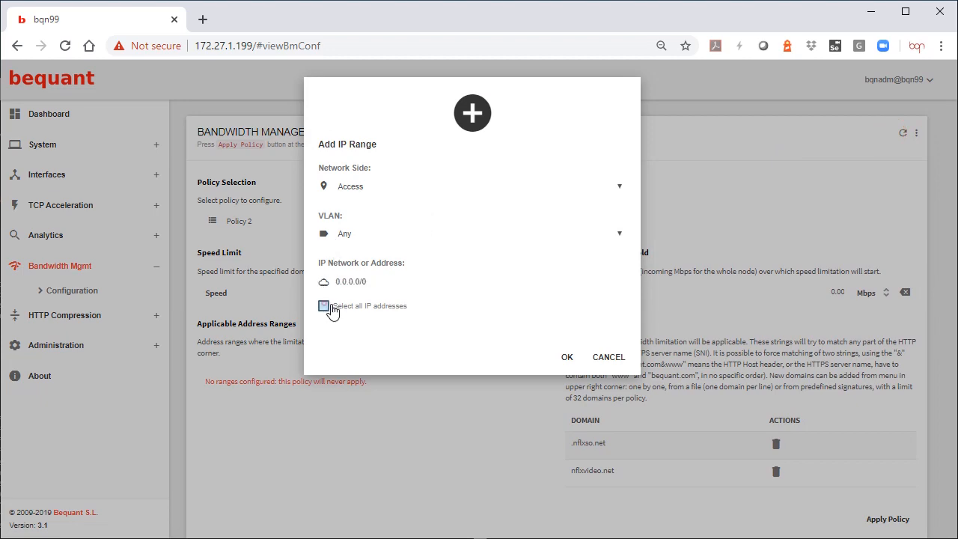
pyautogui.click(568, 359)
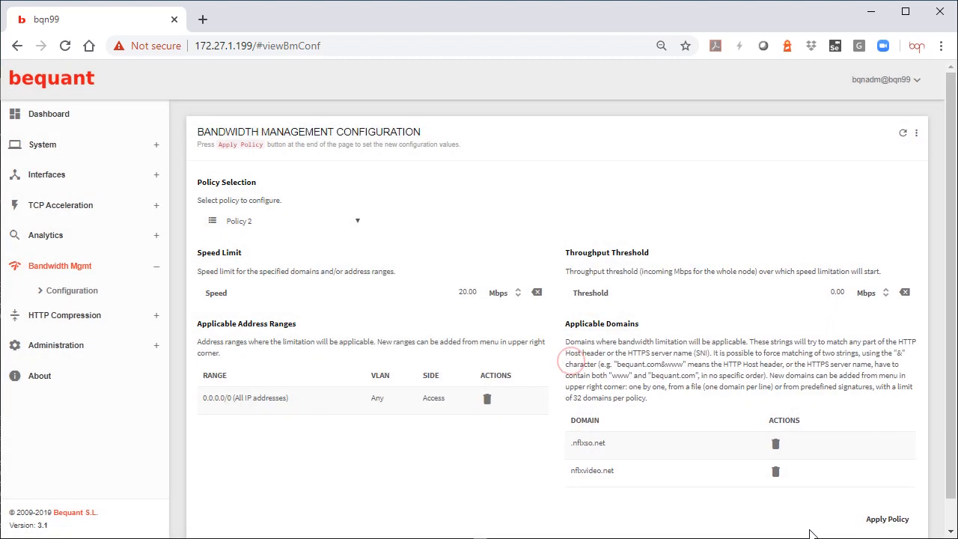
pyautogui.click(888, 524)
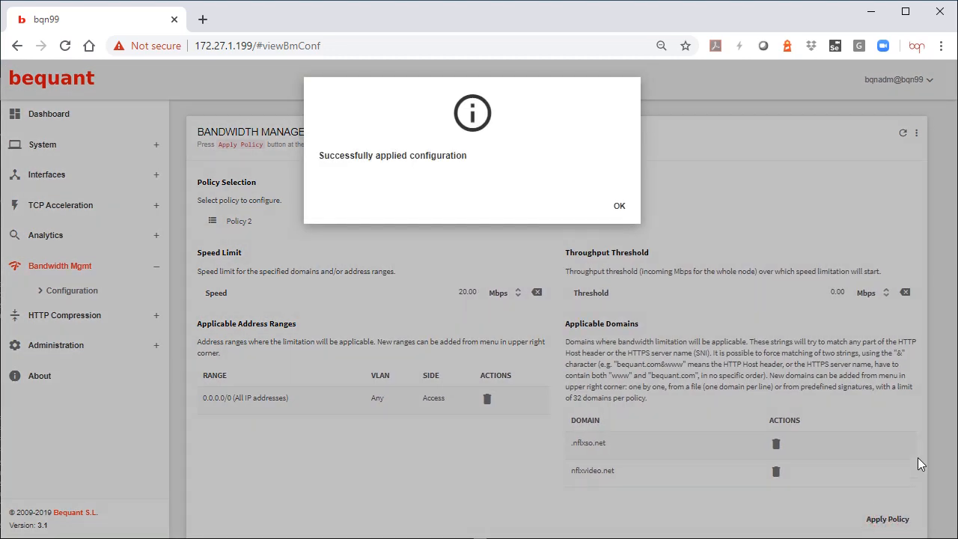
pyautogui.click(619, 206)
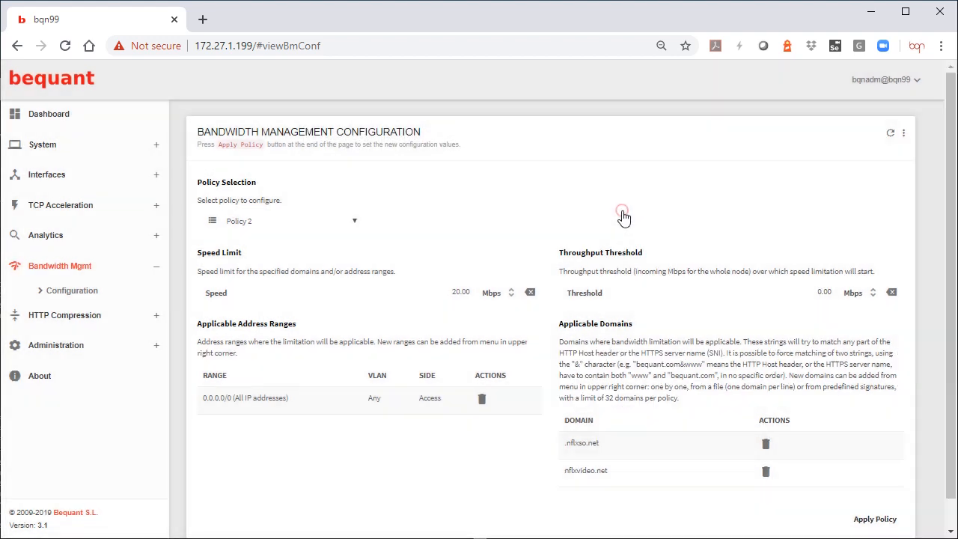
# - Add the custom domain mytvservice.com to Policy 2's applicable domains
pyautogui.click(917, 134)
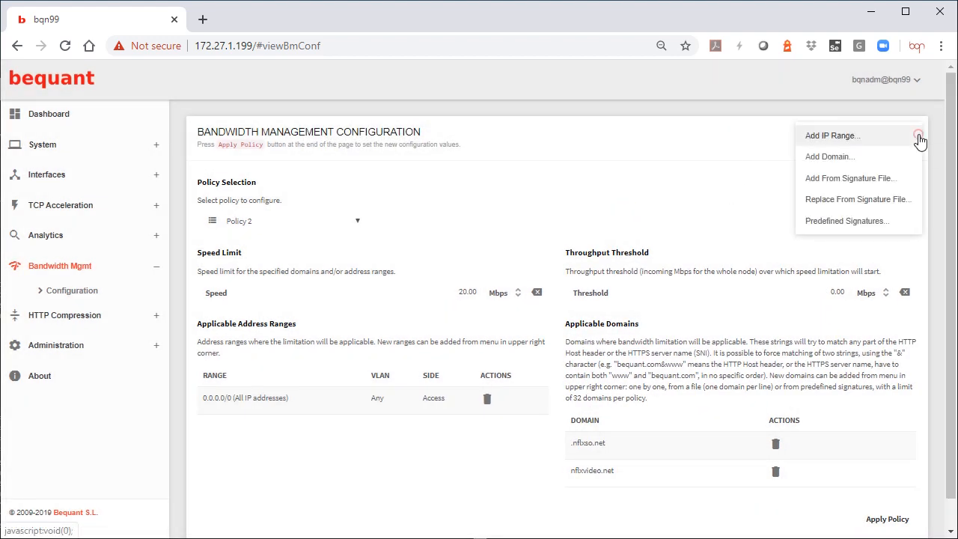
pyautogui.click(853, 159)
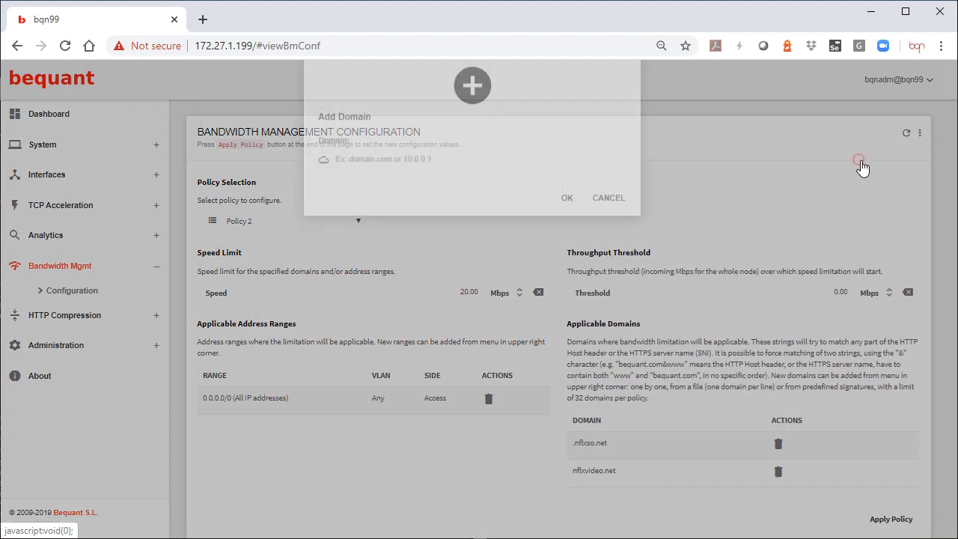
pyautogui.click(408, 192)
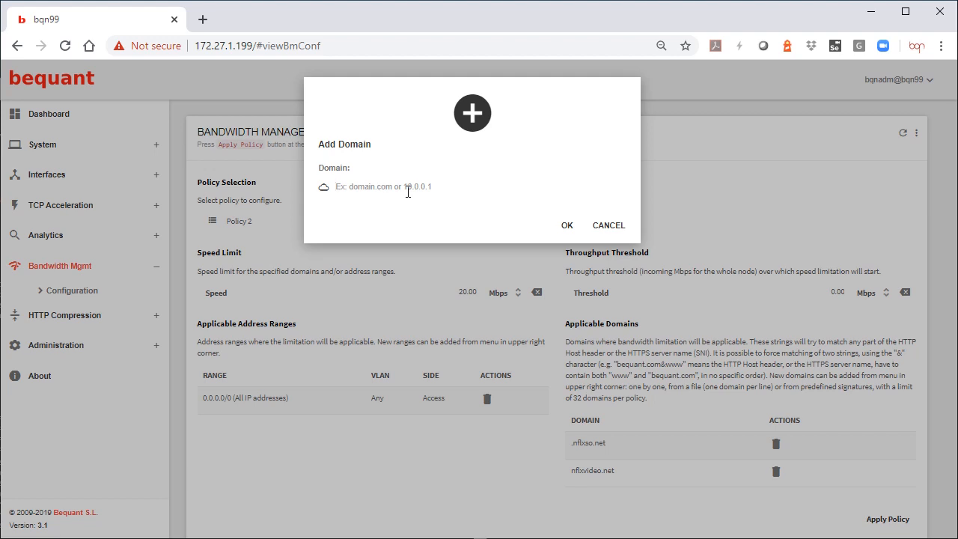
pyautogui.write('mytvervid')
pyautogui.press('BackSpace')
pyautogui.press('BackSpace')
pyautogui.press('BackSpace')
pyautogui.press('BackSpace')
pyautogui.press('BackSpace')
pyautogui.press('BackSpace')
pyautogui.write('vservice.com')
pyautogui.click(567, 220)
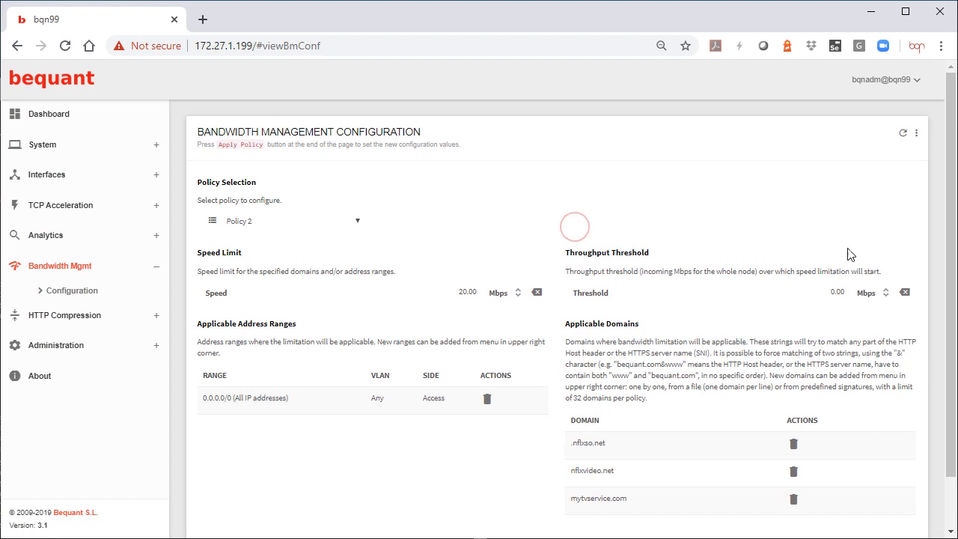
# - Add the server address 192.168.0.121 as another entry in Policy 2's applicable domains
pyautogui.click(916, 138)
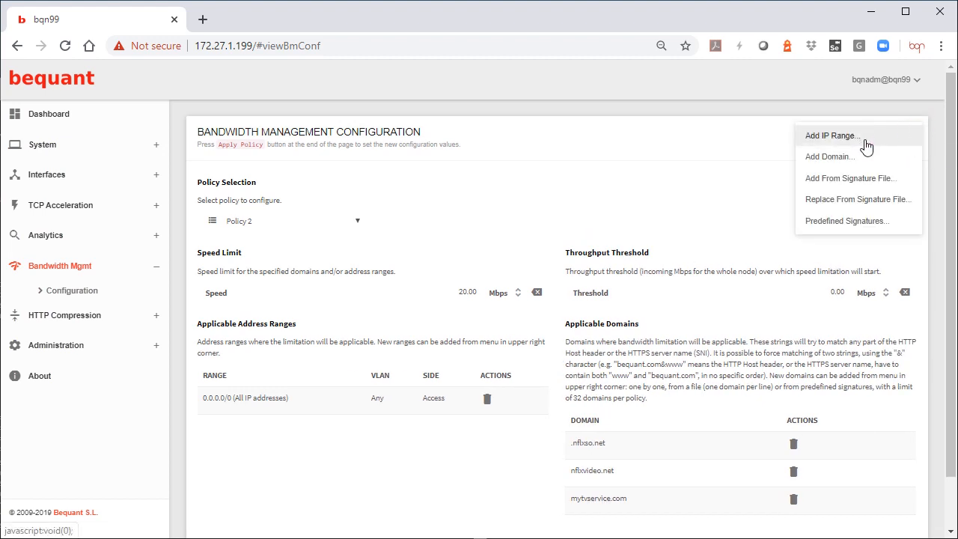
pyautogui.click(869, 161)
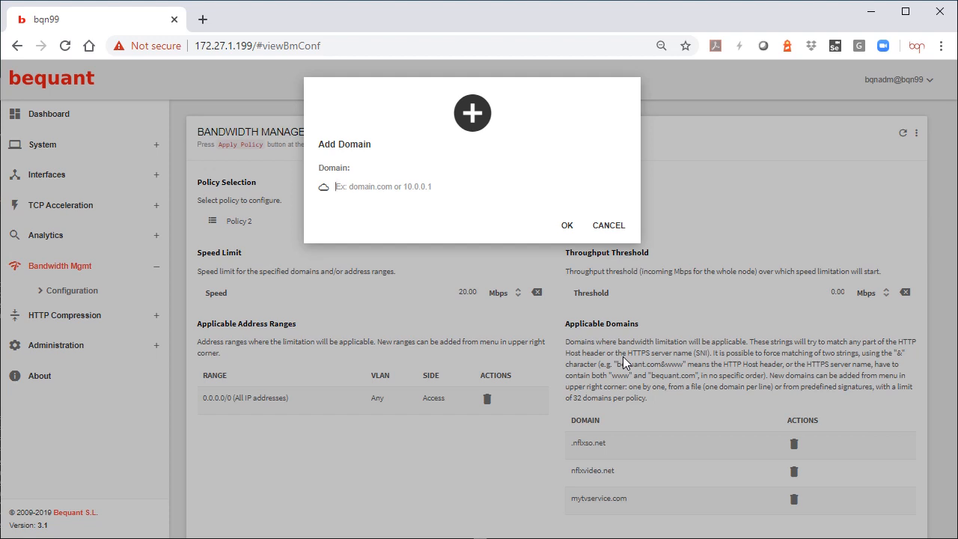
pyautogui.write('192.168.0.121')
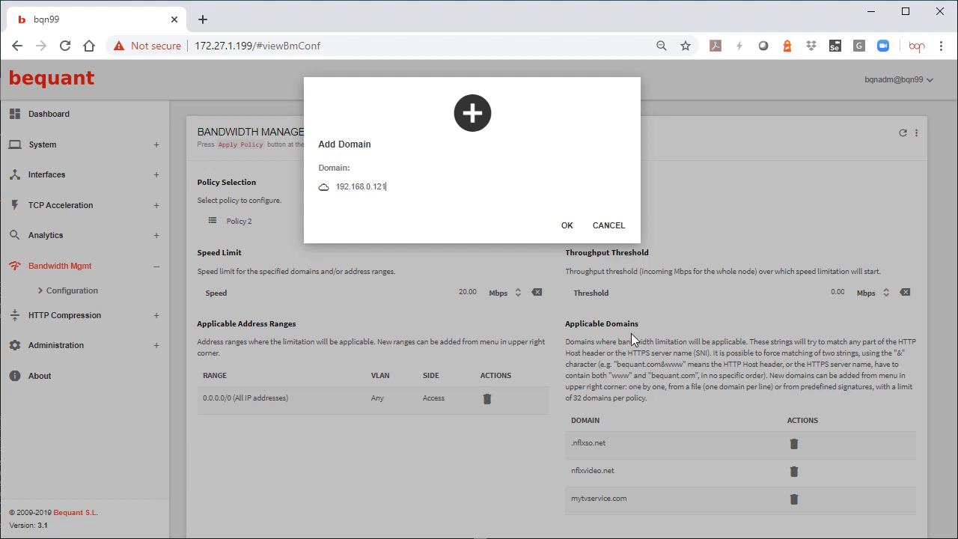
pyautogui.click(567, 225)
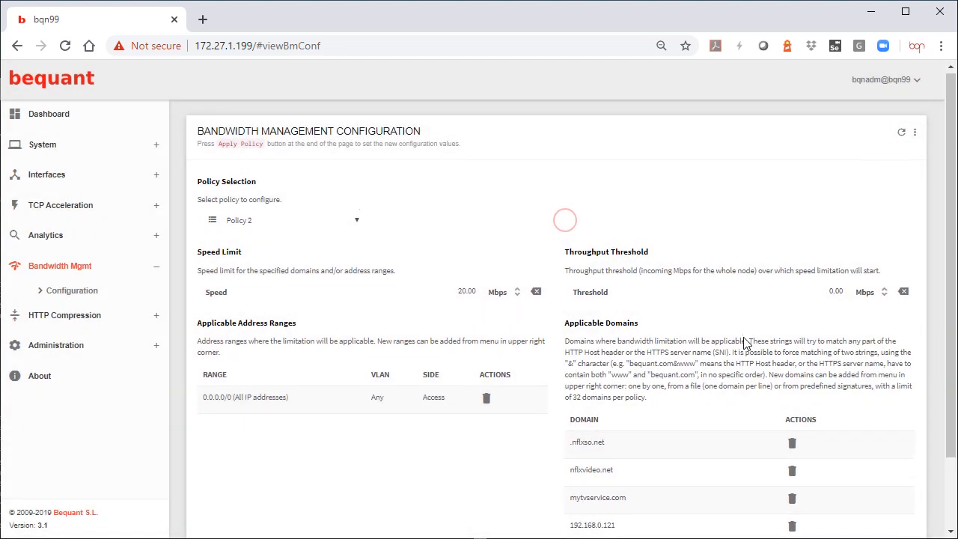
# - Apply the updated Policy 2 configuration and dismiss the confirmation
pyautogui.scroll(-2, 945, 503)
pyautogui.click(900, 493)
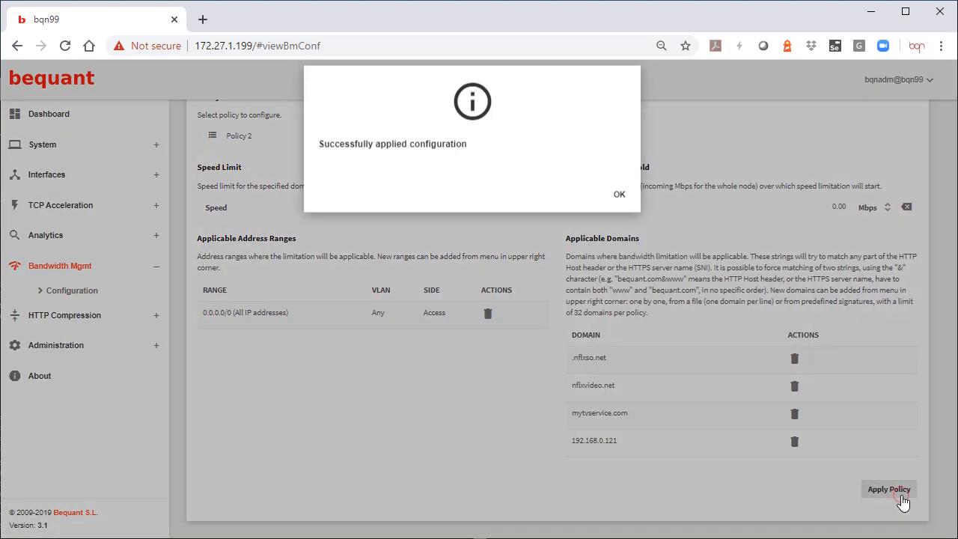
pyautogui.click(615, 208)
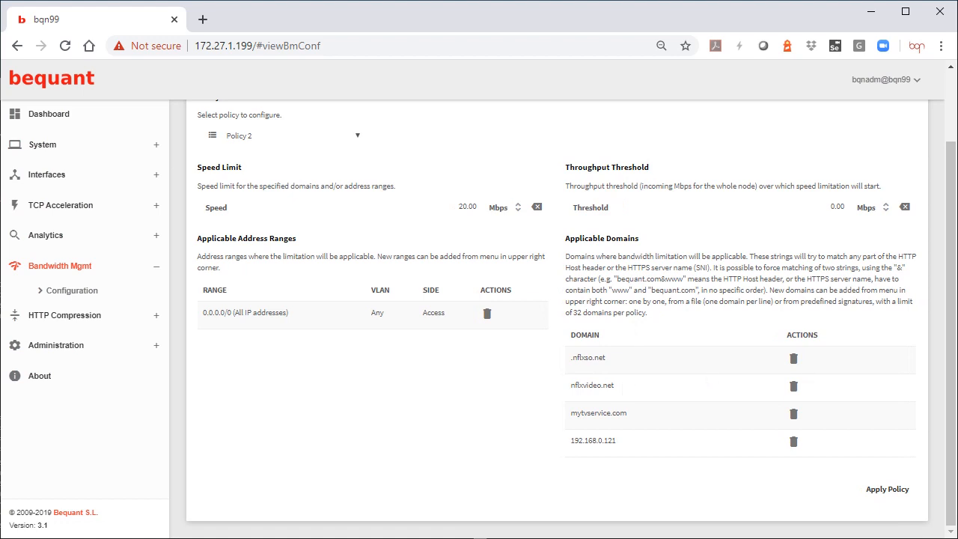
pyautogui.scroll(2, 795, 397)
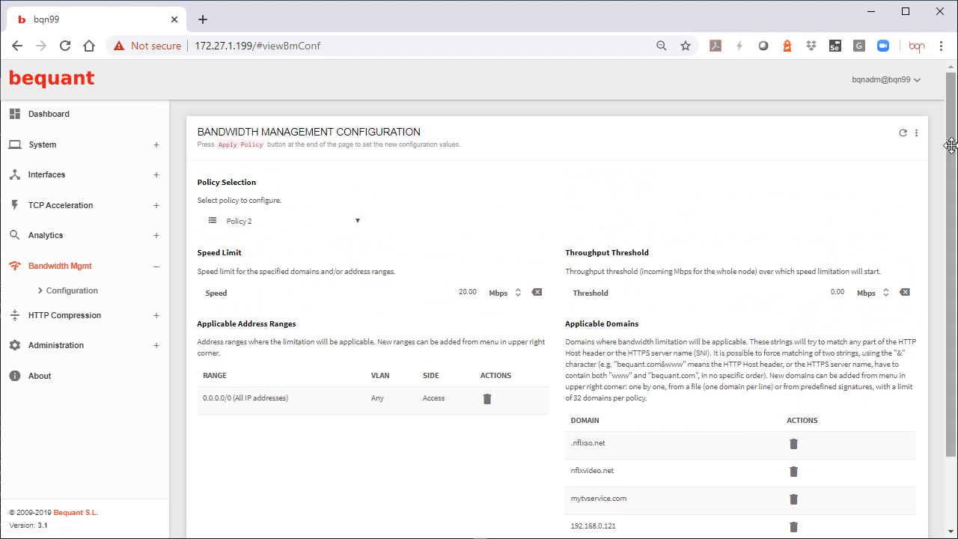